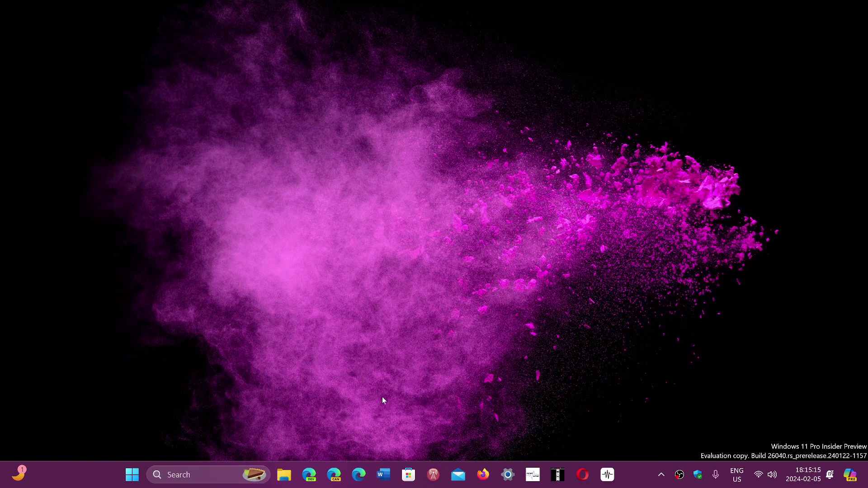
click(132, 475)
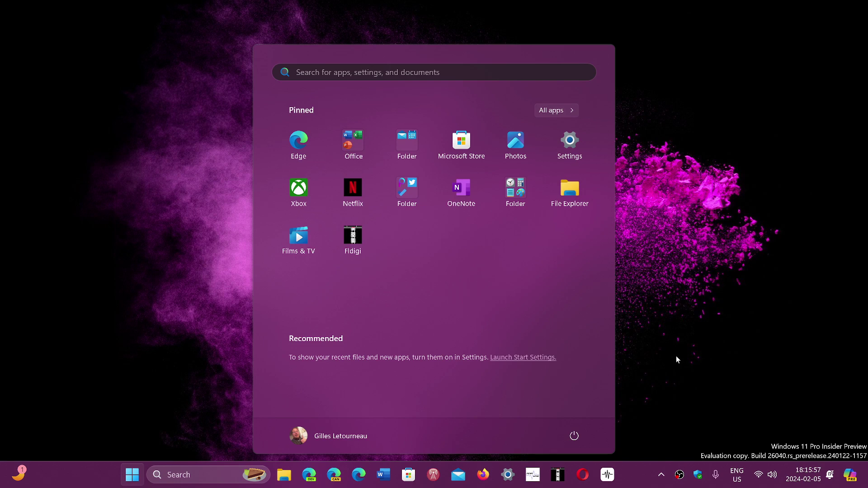
click(628, 477)
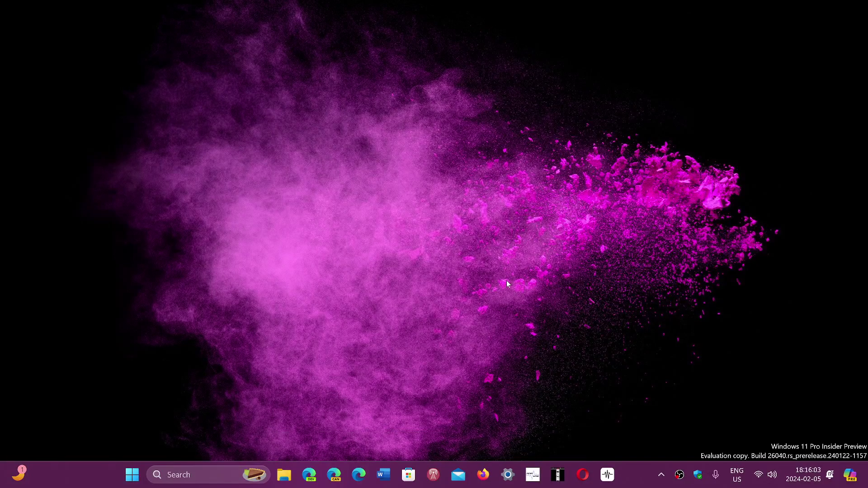